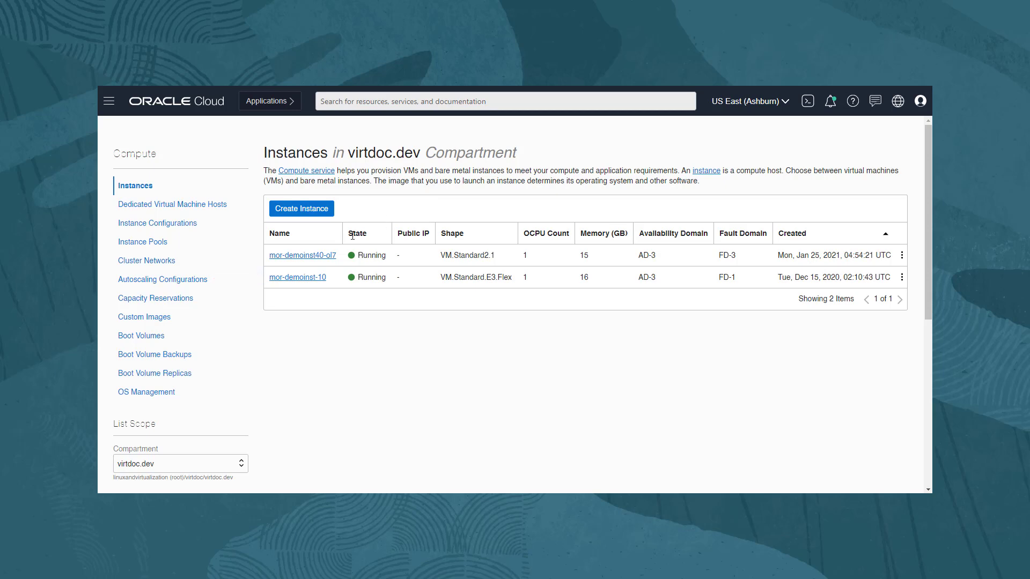
Open the boot volume list of the mor-demoinst40-ol7 instance
{"action": "left_click", "coordinate": [317, 258]}
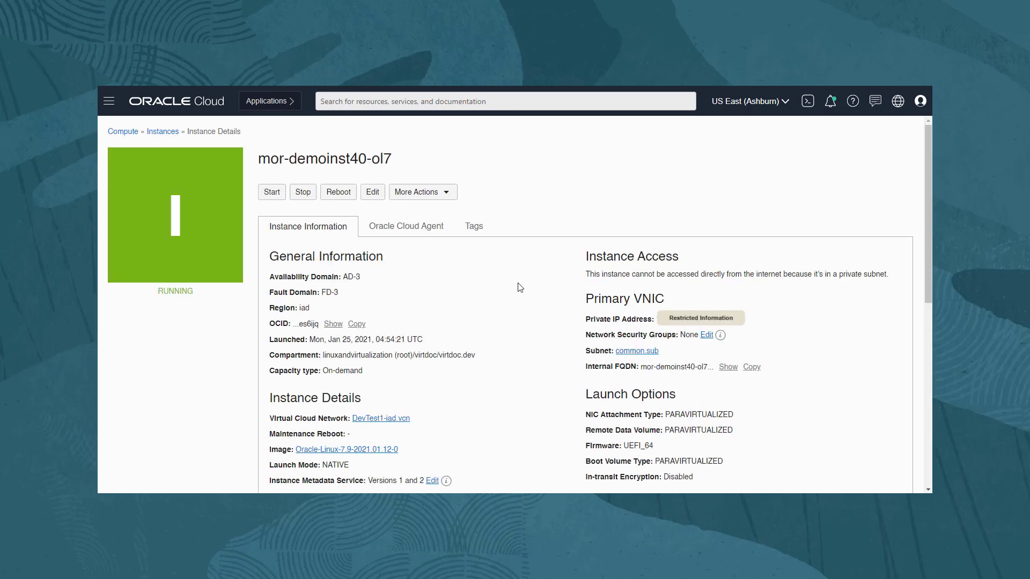
{"action": "scroll", "coordinate": [520, 284], "scroll_direction": "down", "scroll_amount": 8}
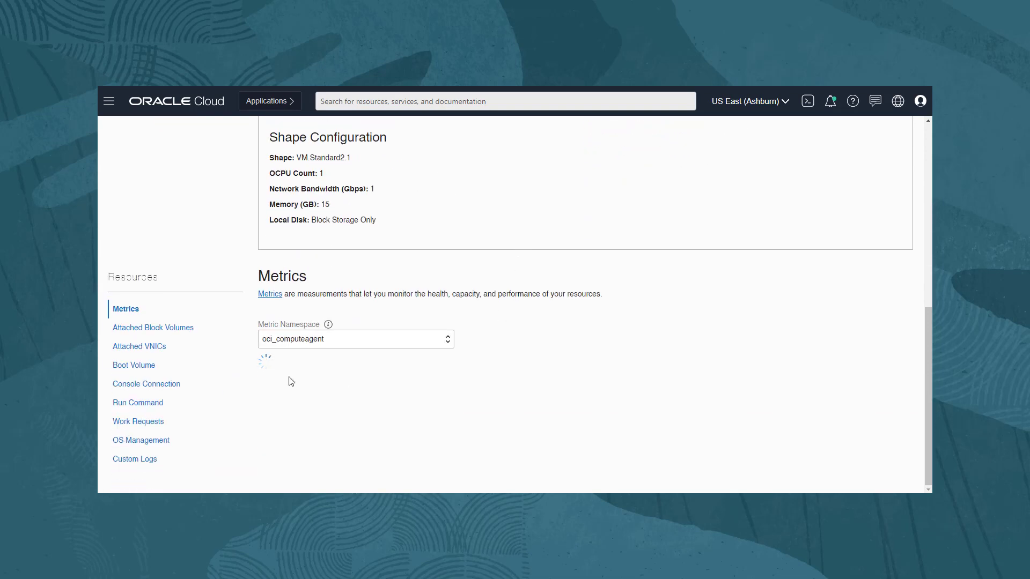
{"action": "left_click", "coordinate": [134, 366]}
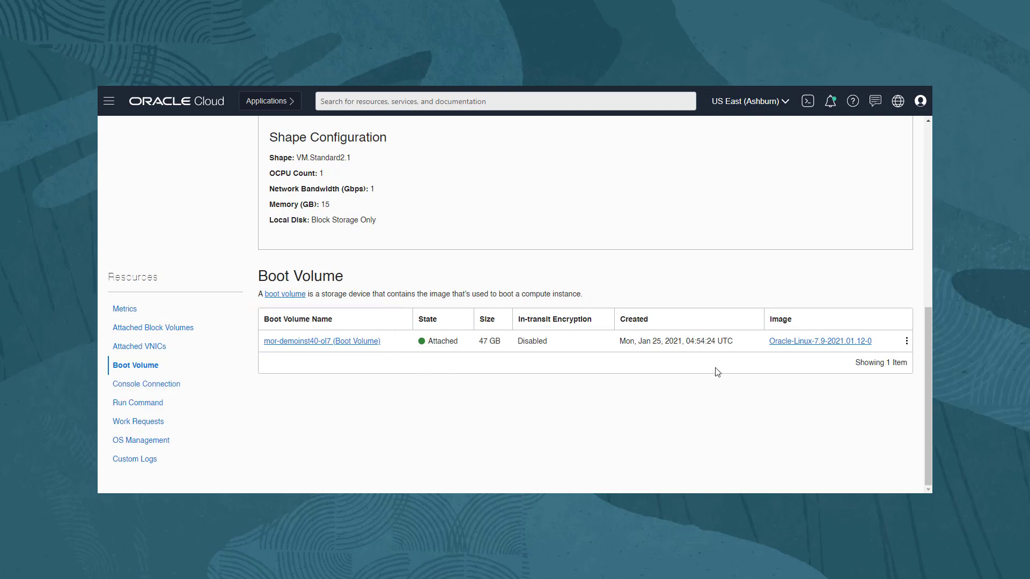
Try to detach the boot volume from mor-demoinst40-ol7 while the instance is running
{"action": "left_click", "coordinate": [908, 344]}
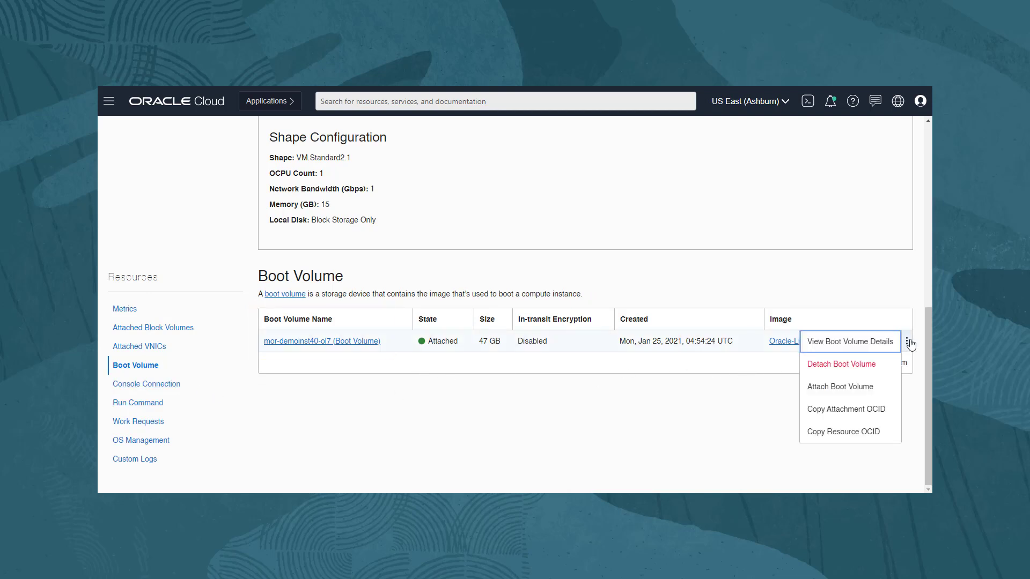
{"action": "left_click", "coordinate": [867, 366]}
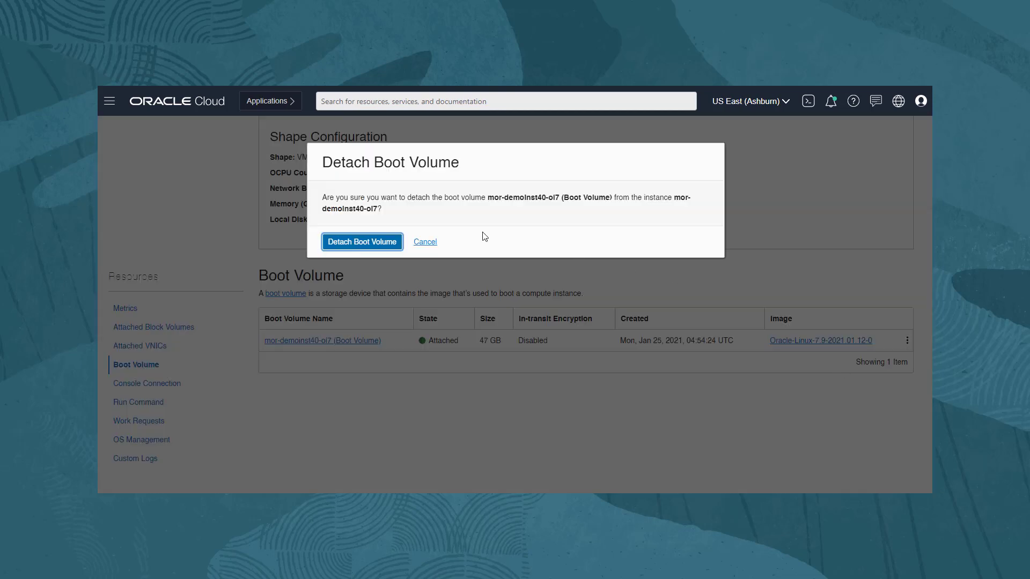
{"action": "left_click", "coordinate": [386, 242]}
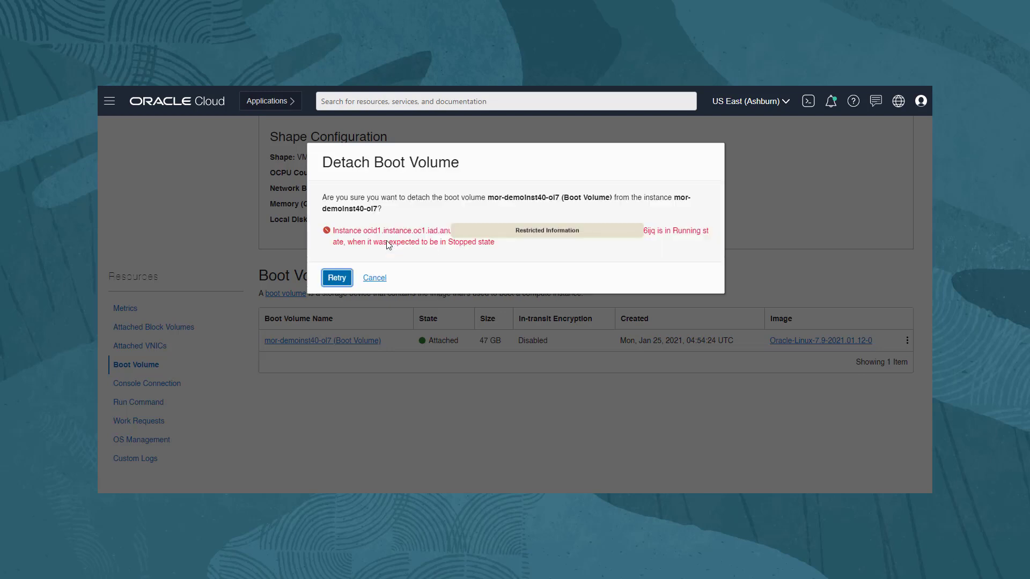
{"action": "left_click", "coordinate": [380, 276]}
Stop the mor-demoinst40-ol7 instance without forcing an immediate power-off
{"action": "scroll", "coordinate": [586, 197], "scroll_direction": "up", "scroll_amount": 10}
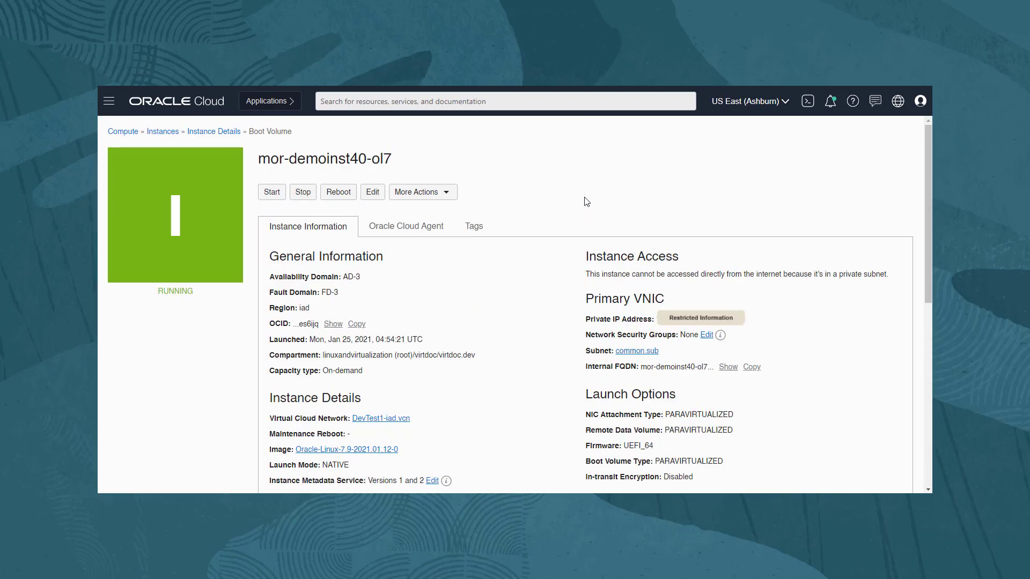
{"action": "left_click", "coordinate": [303, 193]}
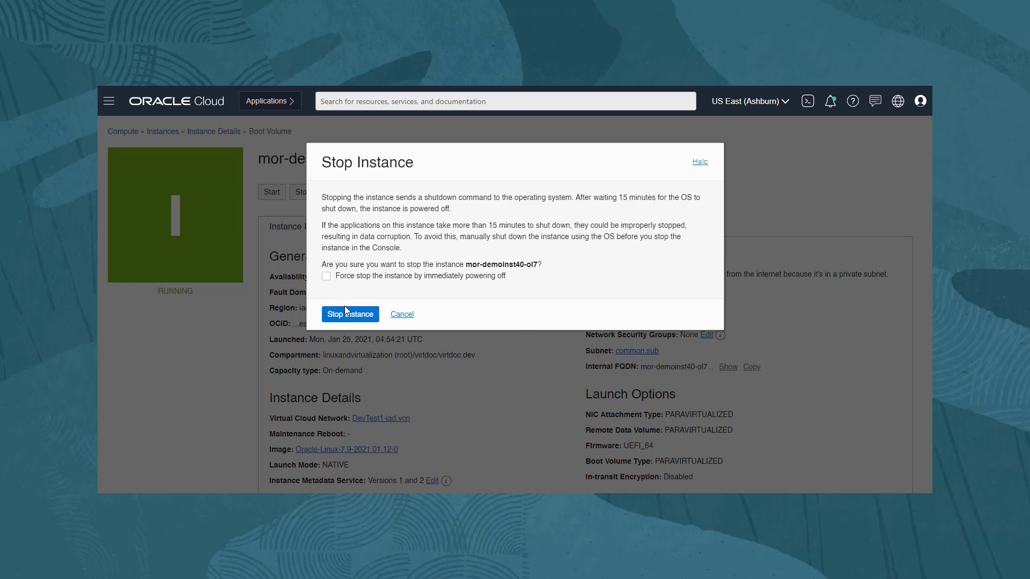
{"action": "left_click", "coordinate": [347, 315]}
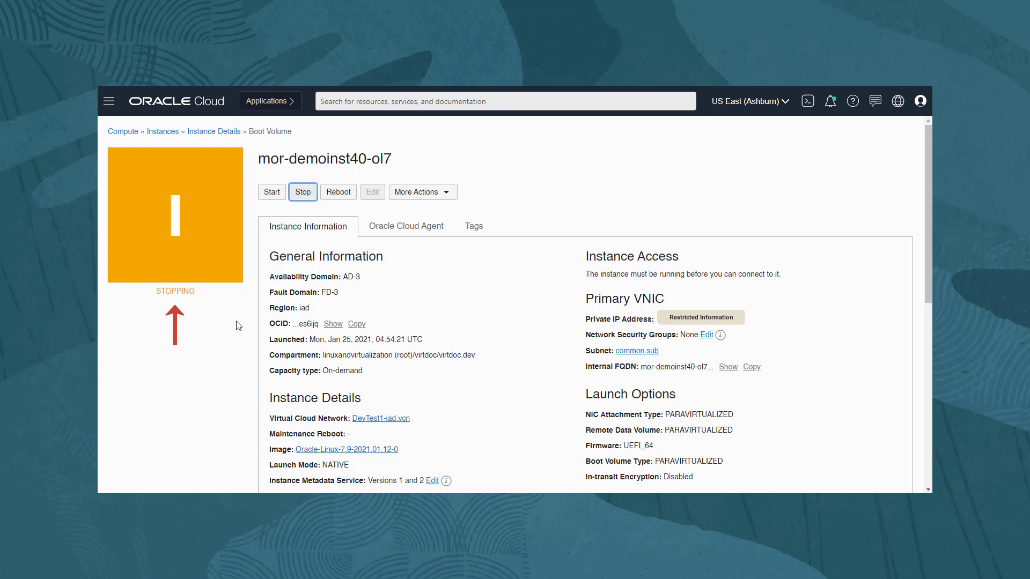
Detach the mor-demoinst40-ol7 (Boot Volume) from its own instance
{"action": "scroll", "coordinate": [238, 326], "scroll_direction": "down", "scroll_amount": 6}
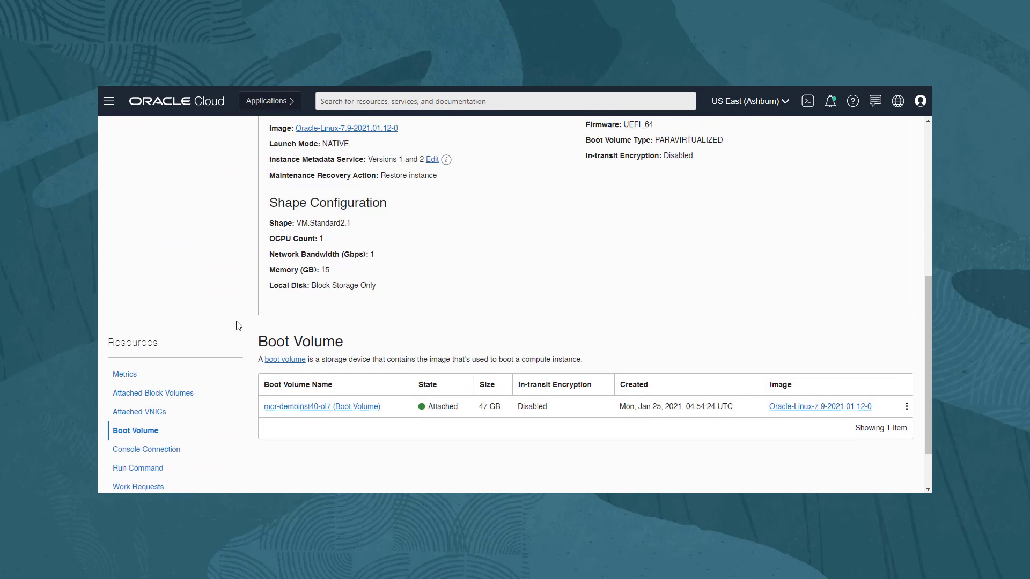
{"action": "scroll", "coordinate": [238, 326], "scroll_direction": "down", "scroll_amount": 1}
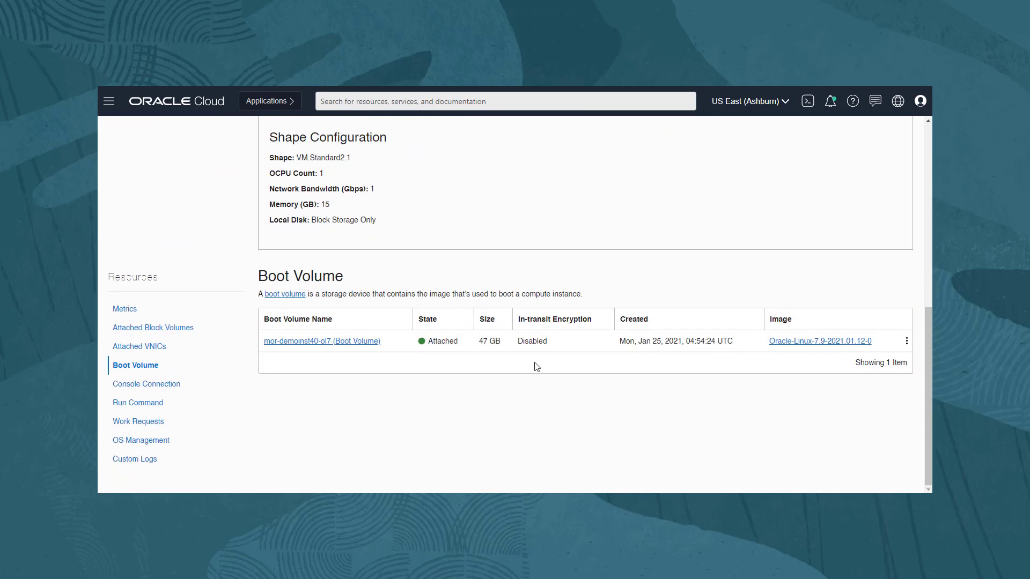
{"action": "left_click", "coordinate": [907, 342]}
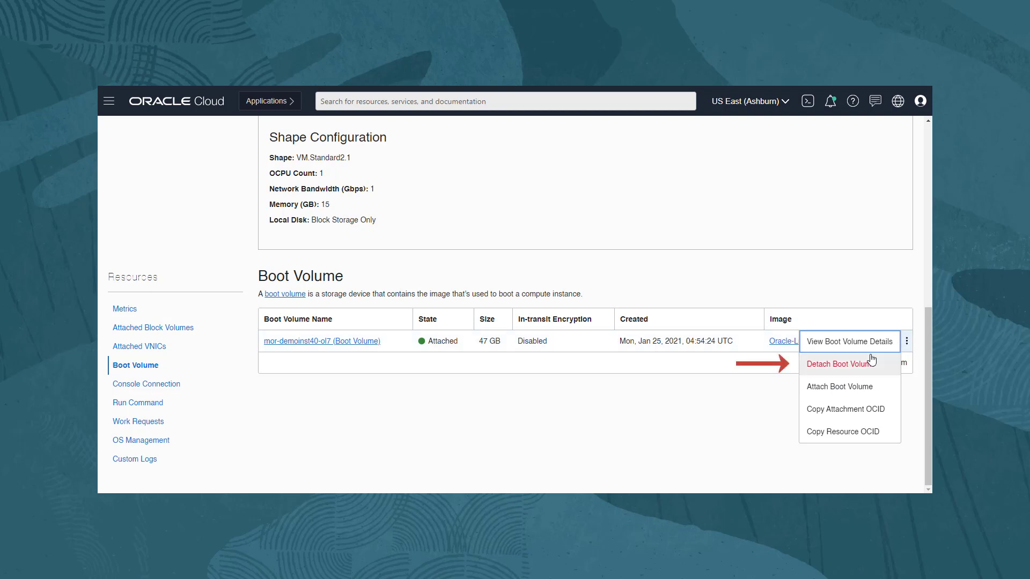
{"action": "left_click", "coordinate": [845, 365]}
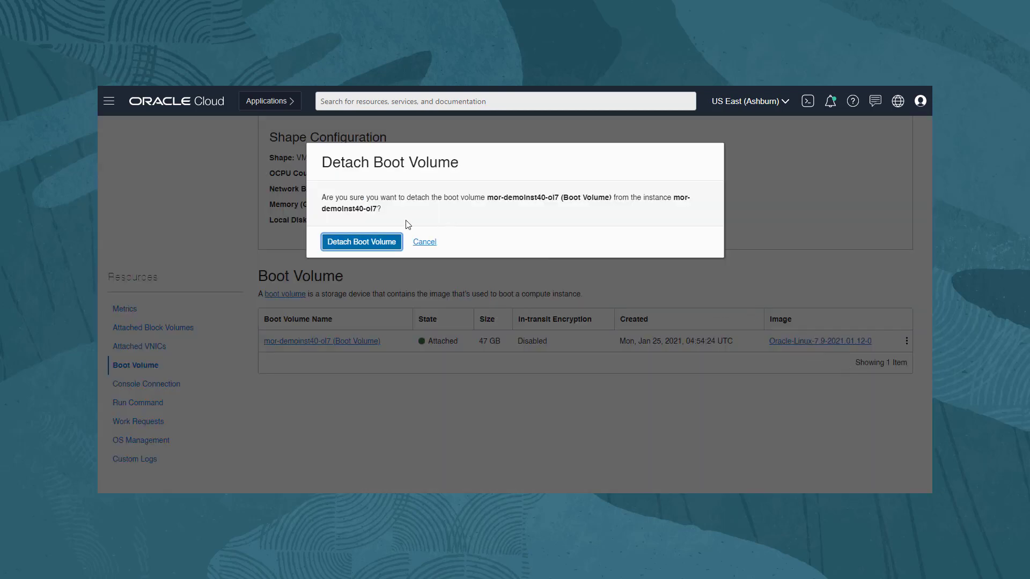
{"action": "left_click", "coordinate": [379, 241]}
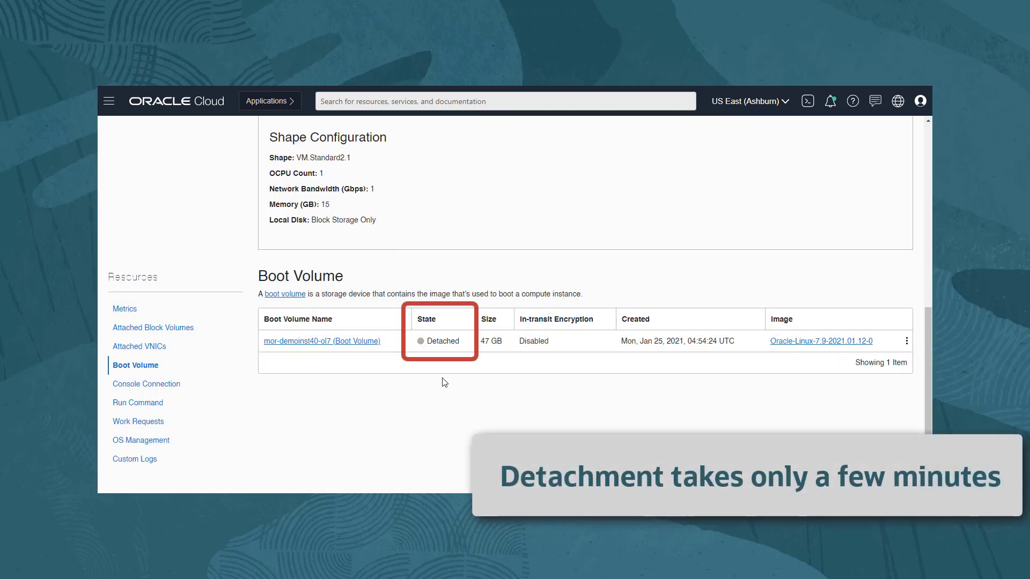
Open the attached block volumes list of the mor-demoinst-10 instance
{"action": "scroll", "coordinate": [444, 382], "scroll_direction": "up", "scroll_amount": 10}
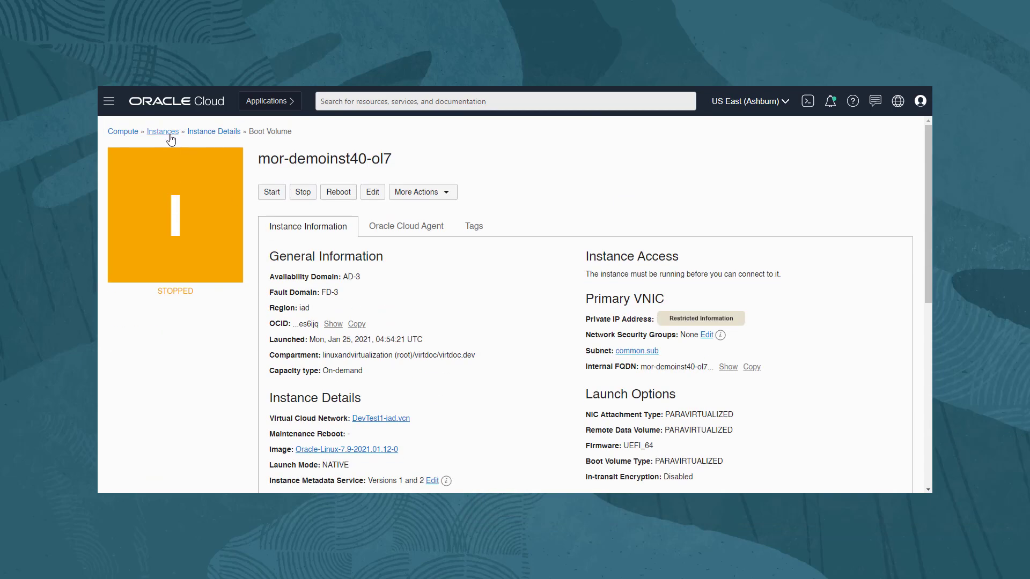
{"action": "left_click", "coordinate": [163, 132]}
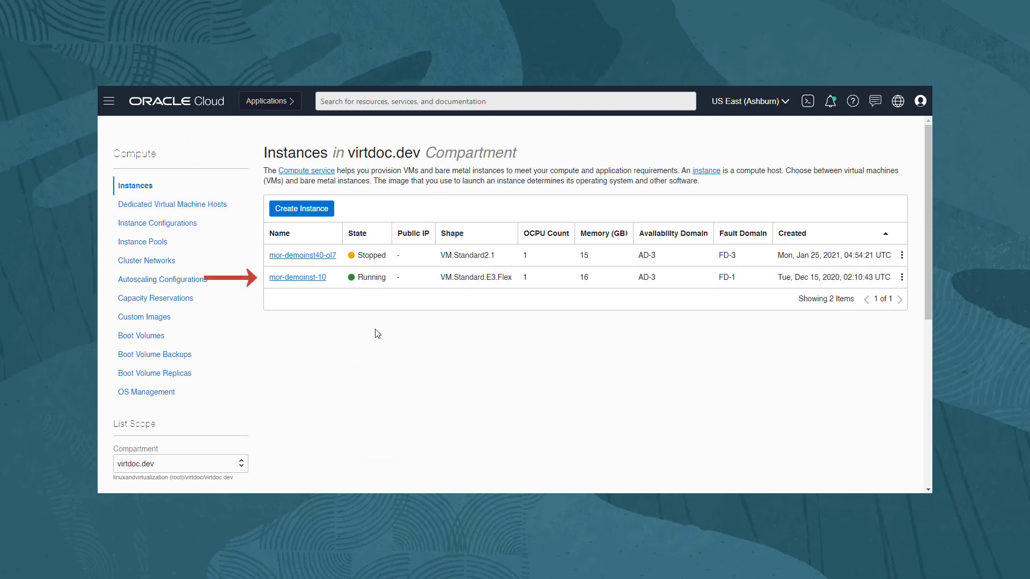
{"action": "left_click", "coordinate": [301, 280]}
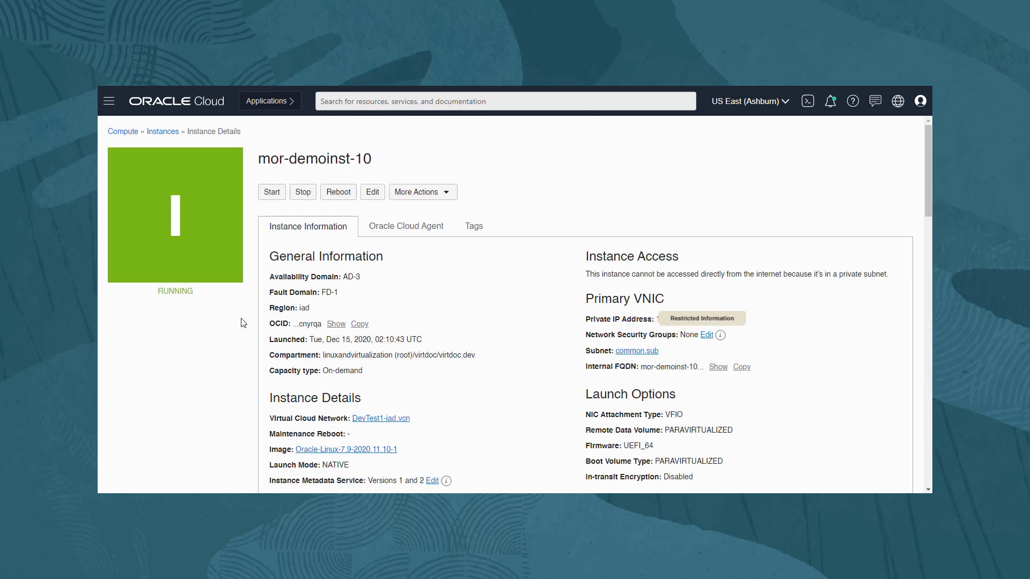
{"action": "scroll", "coordinate": [243, 322], "scroll_direction": "down", "scroll_amount": 8}
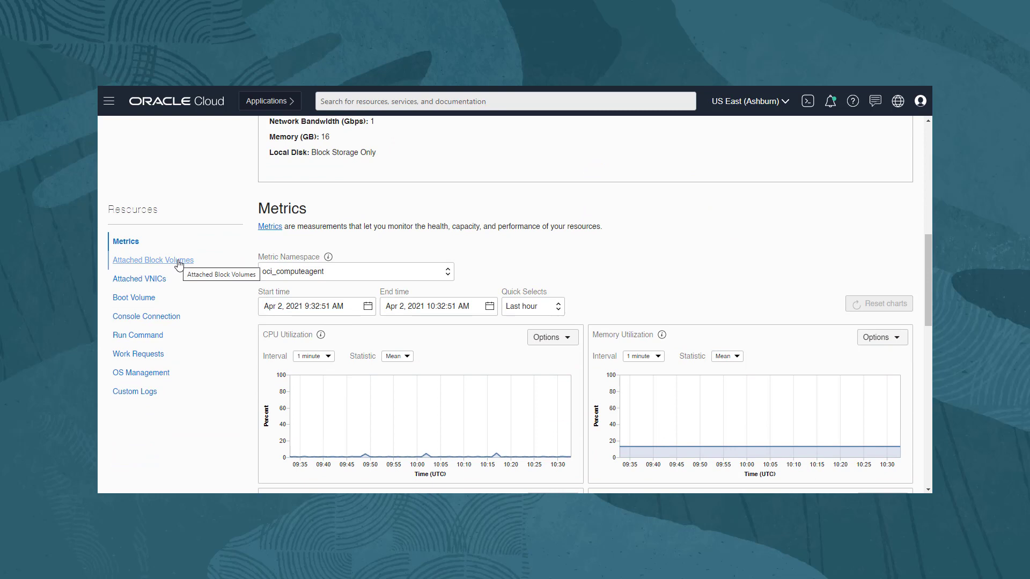
{"action": "left_click", "coordinate": [179, 261]}
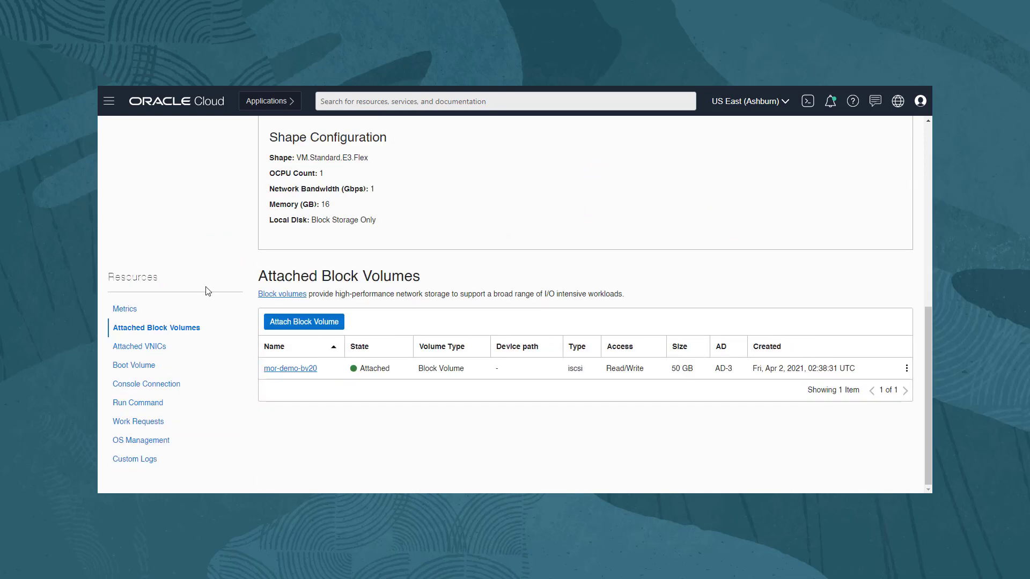
Attach the mor-demoinst40-ol7 (Boot Volume) to mor-demoinst-10 with the ISCSI attachment type and Read/Write access
{"action": "left_click", "coordinate": [296, 326]}
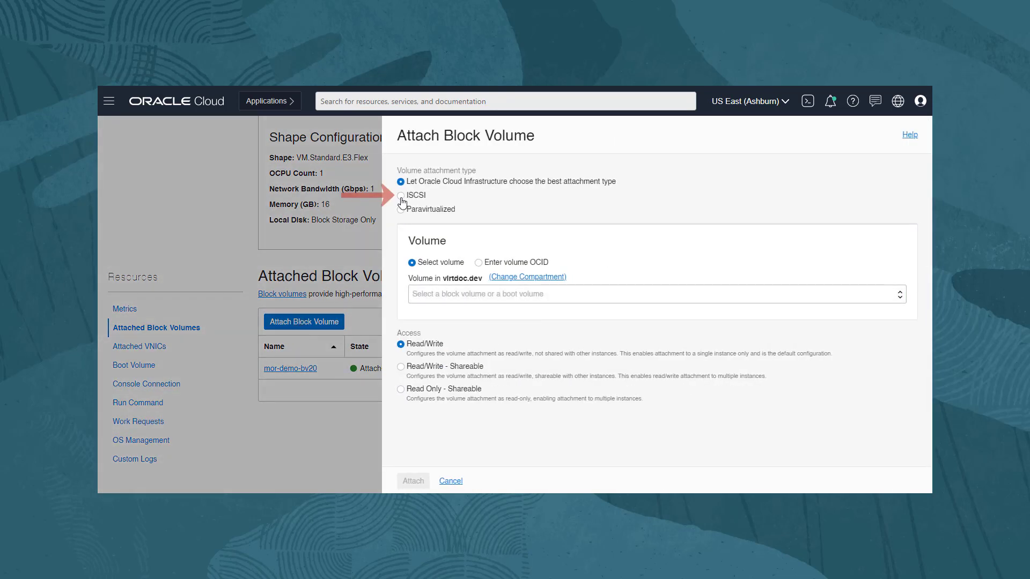
{"action": "left_click", "coordinate": [400, 196]}
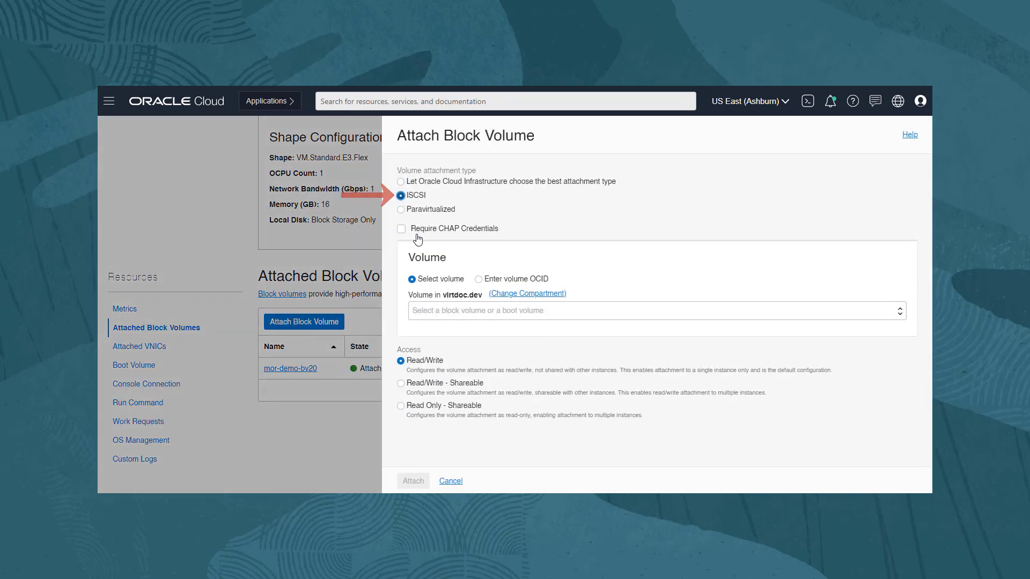
{"action": "left_click", "coordinate": [438, 313]}
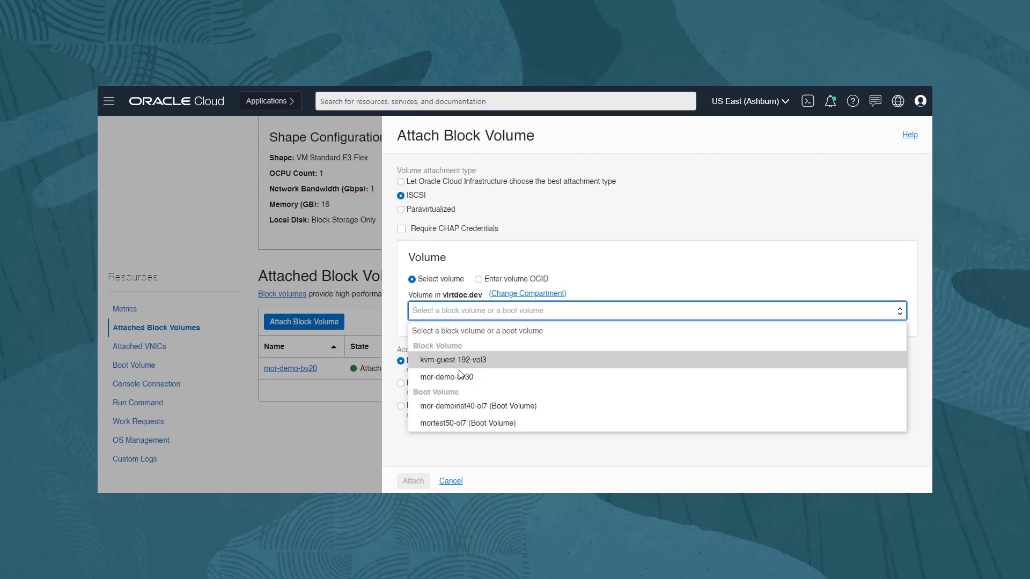
{"action": "left_click", "coordinate": [467, 407]}
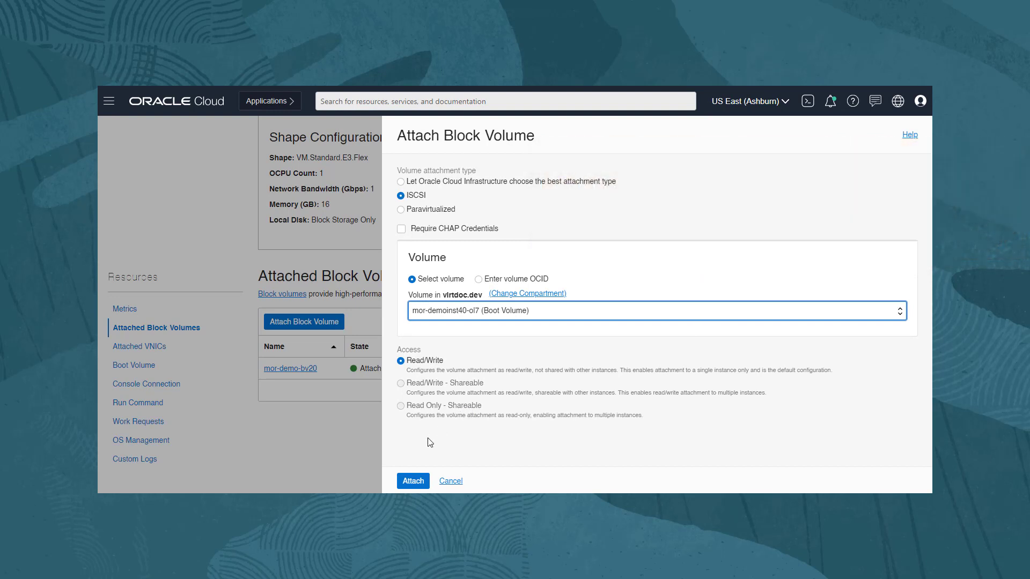
{"action": "left_click", "coordinate": [413, 481]}
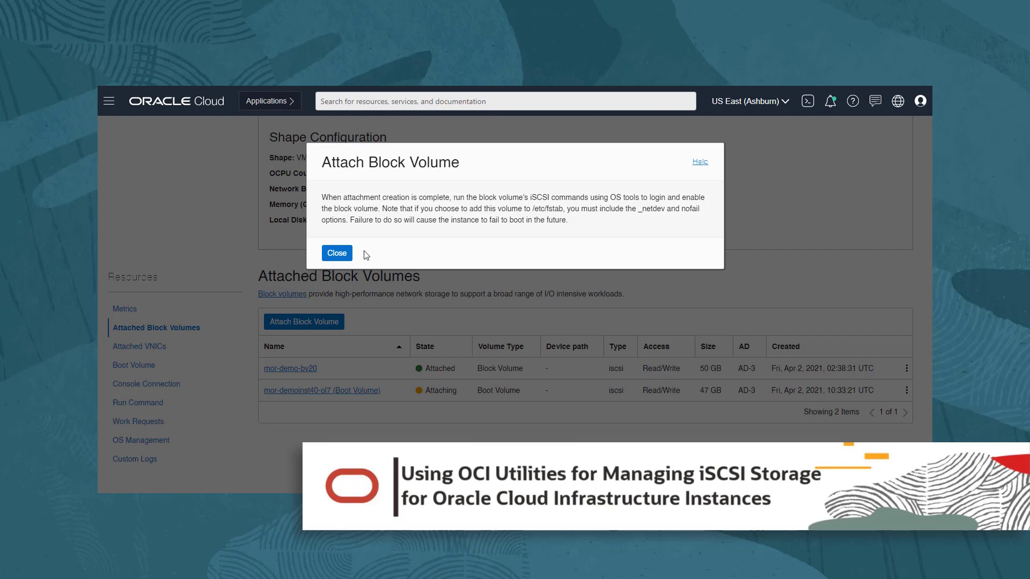
{"action": "left_click", "coordinate": [340, 253]}
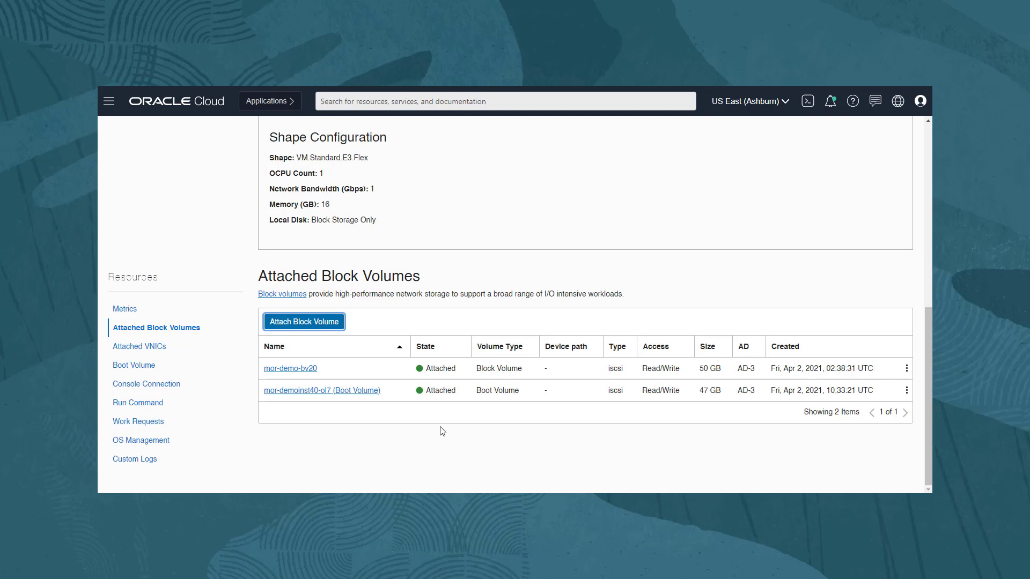
Detach the mor-demoinst40-ol7 (Boot Volume) from the mor-demoinst-10 instance, continuing past the iSCSI notice
{"action": "left_click", "coordinate": [907, 391]}
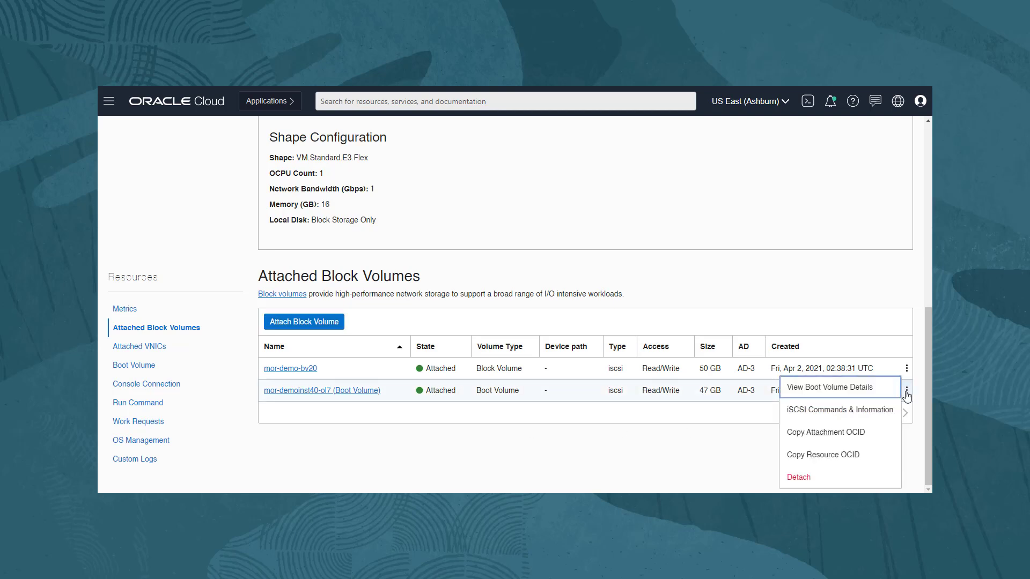
{"action": "left_click", "coordinate": [825, 481]}
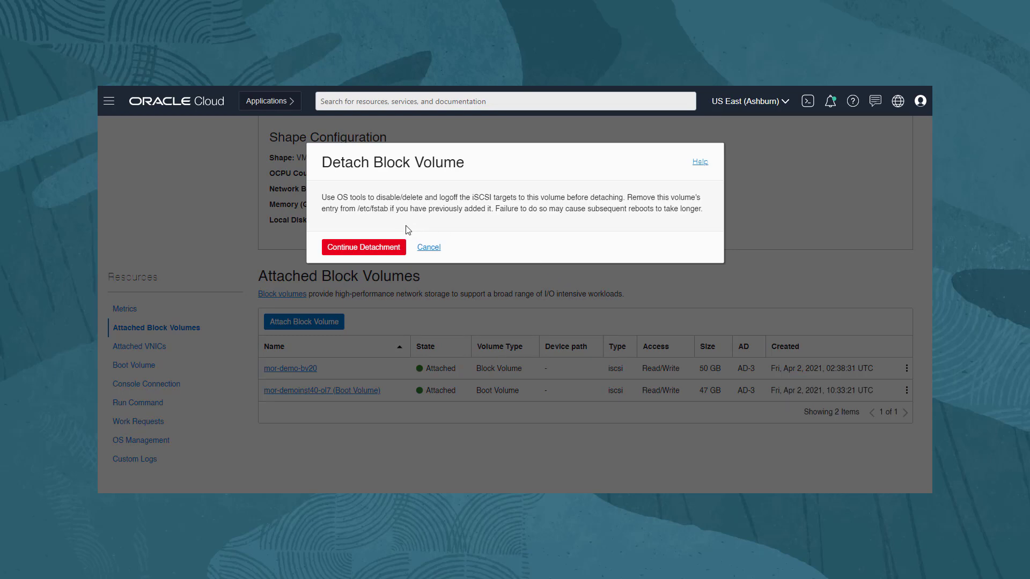
{"action": "left_click", "coordinate": [388, 251]}
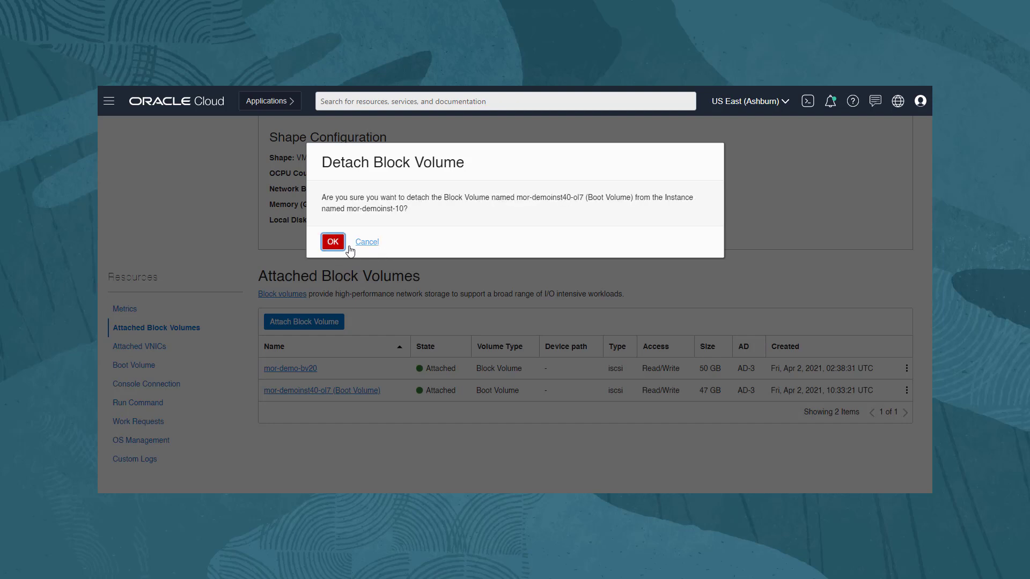
{"action": "left_click", "coordinate": [333, 242]}
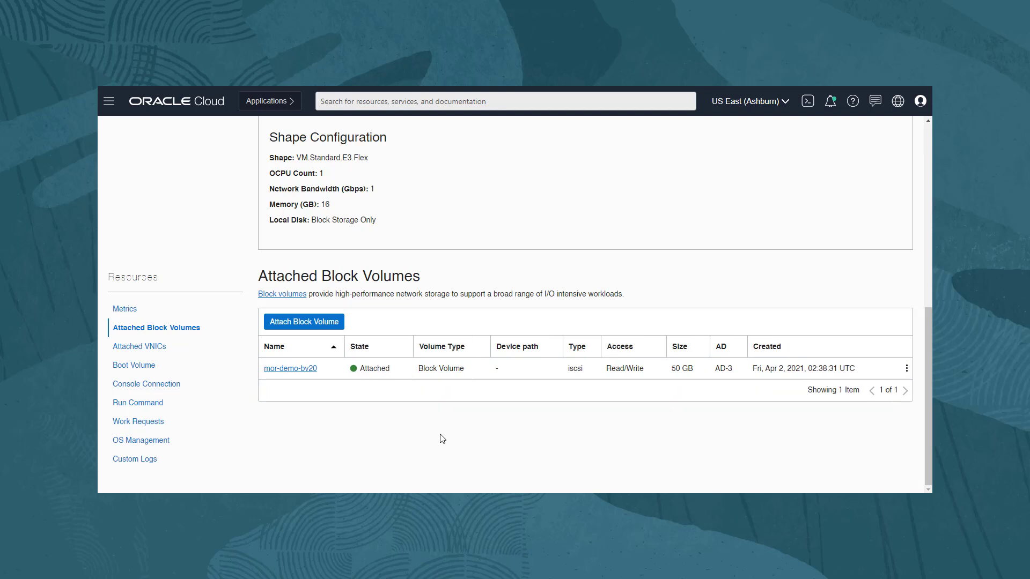
Return to the instances list and open the boot volume list of mor-demoinst40-ol7
{"action": "scroll", "coordinate": [441, 439], "scroll_direction": "up", "scroll_amount": 10}
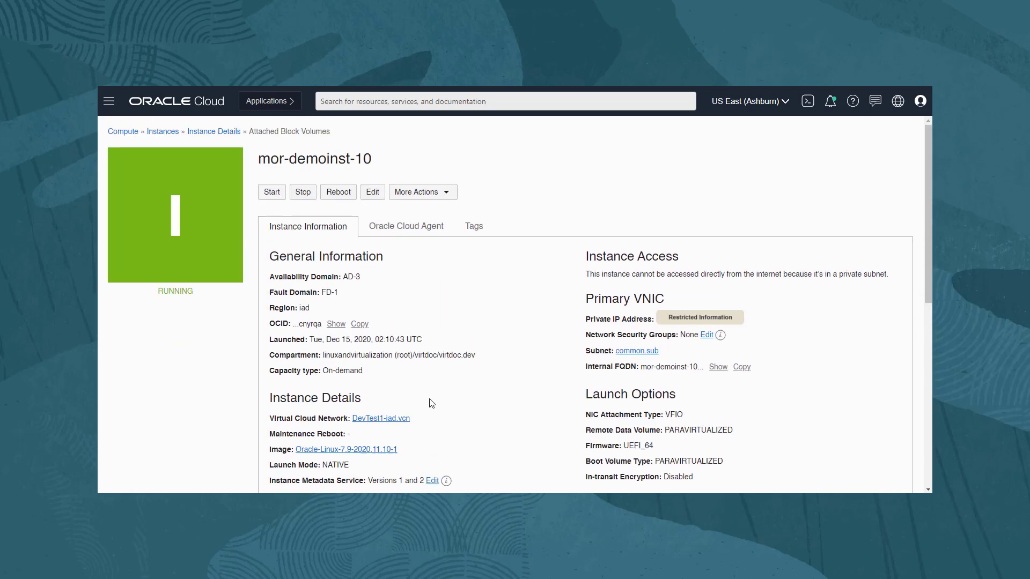
{"action": "left_click", "coordinate": [159, 133]}
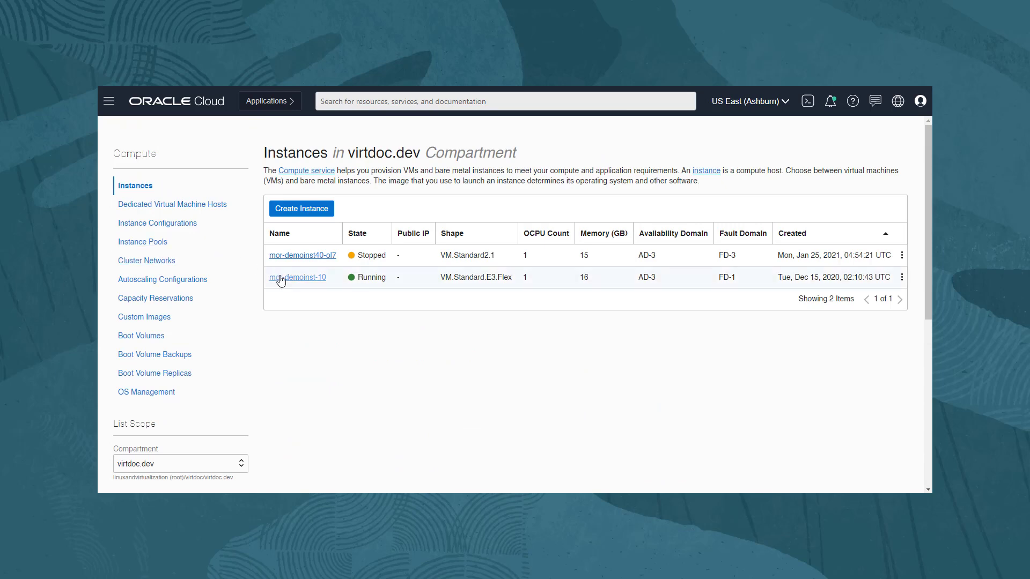
{"action": "left_click", "coordinate": [321, 256]}
{"action": "scroll", "coordinate": [322, 256], "scroll_direction": "down", "scroll_amount": 10}
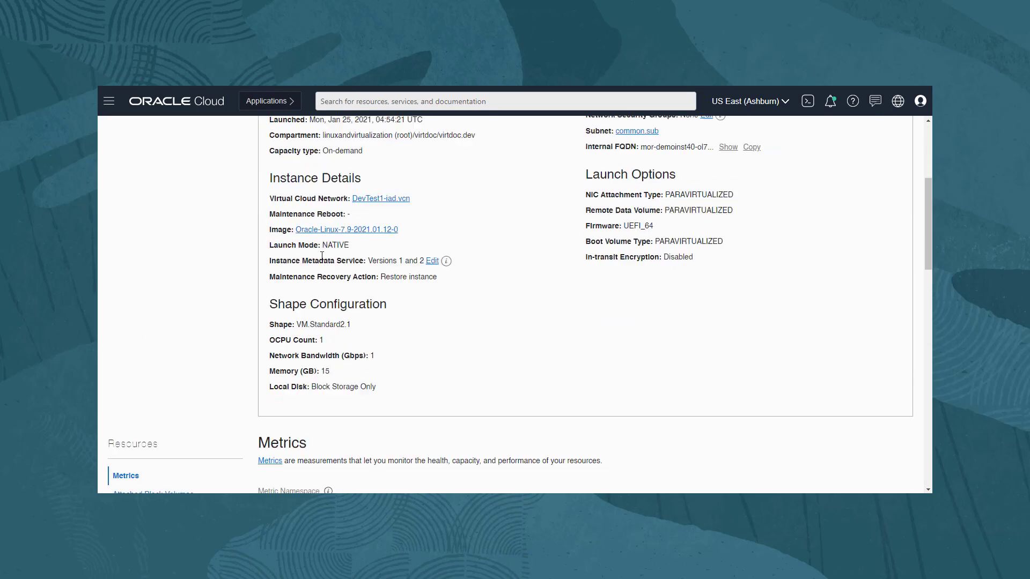
{"action": "left_click", "coordinate": [147, 242]}
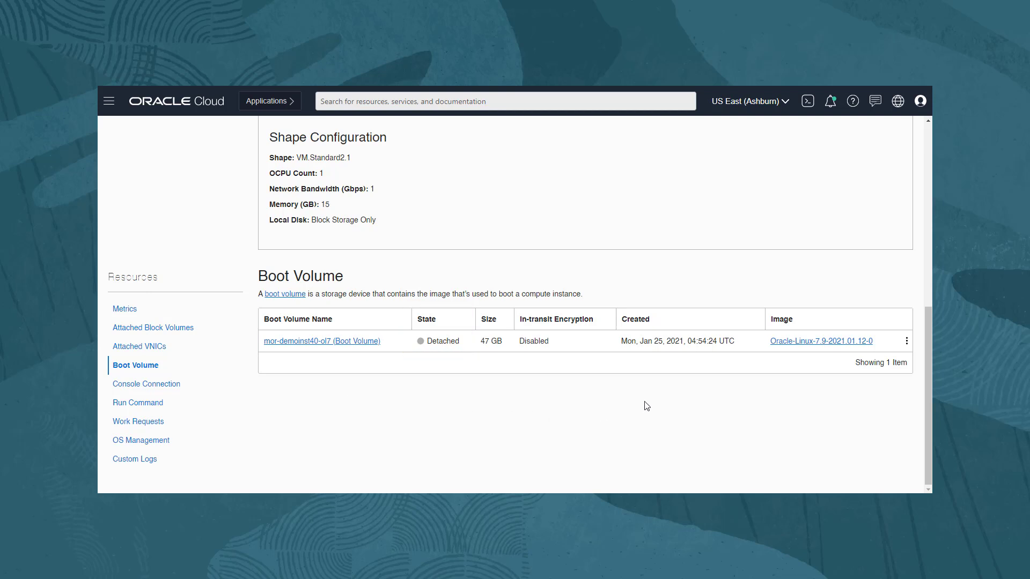
Reattach the boot volume to its original instance mor-demoinst40-ol7 and start the instance
{"action": "left_click", "coordinate": [905, 343]}
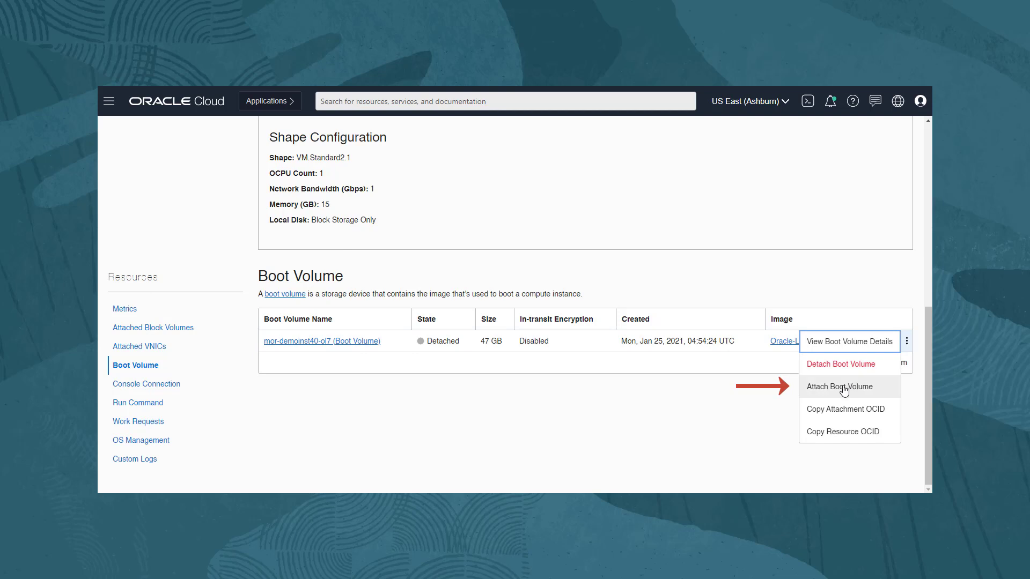
{"action": "left_click", "coordinate": [841, 388]}
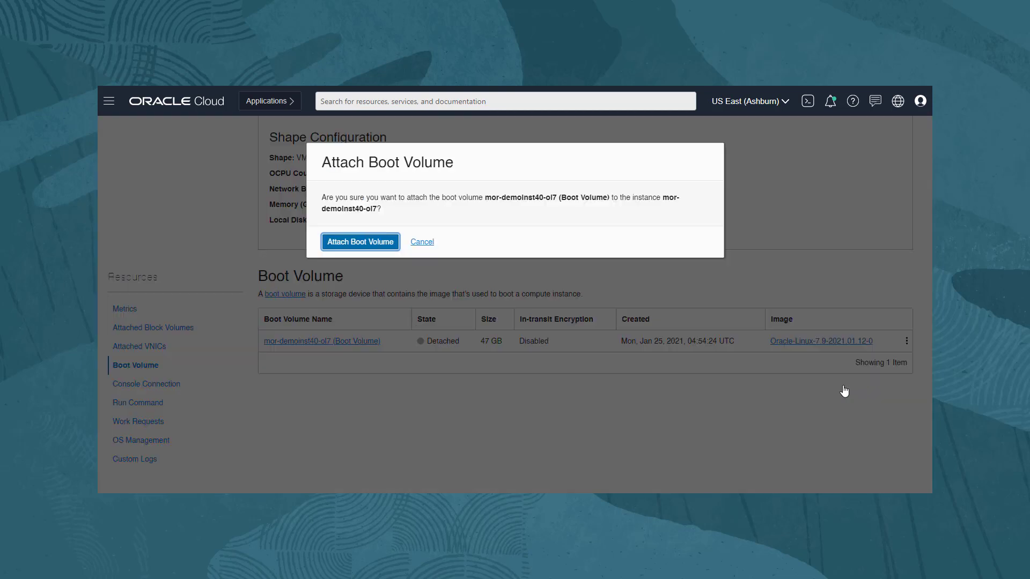
{"action": "left_click", "coordinate": [389, 244]}
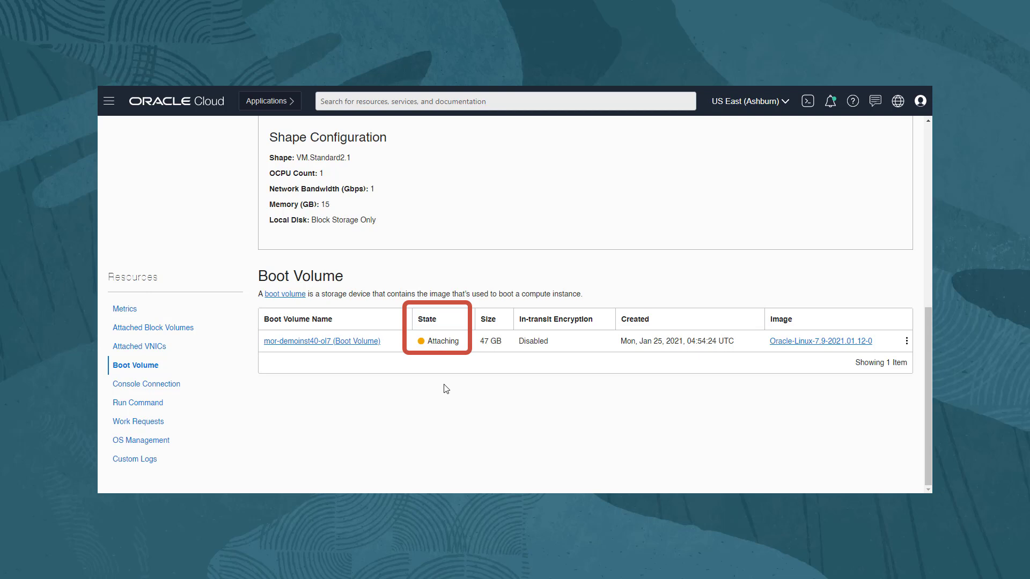
{"action": "scroll", "coordinate": [445, 389], "scroll_direction": "up", "scroll_amount": 7}
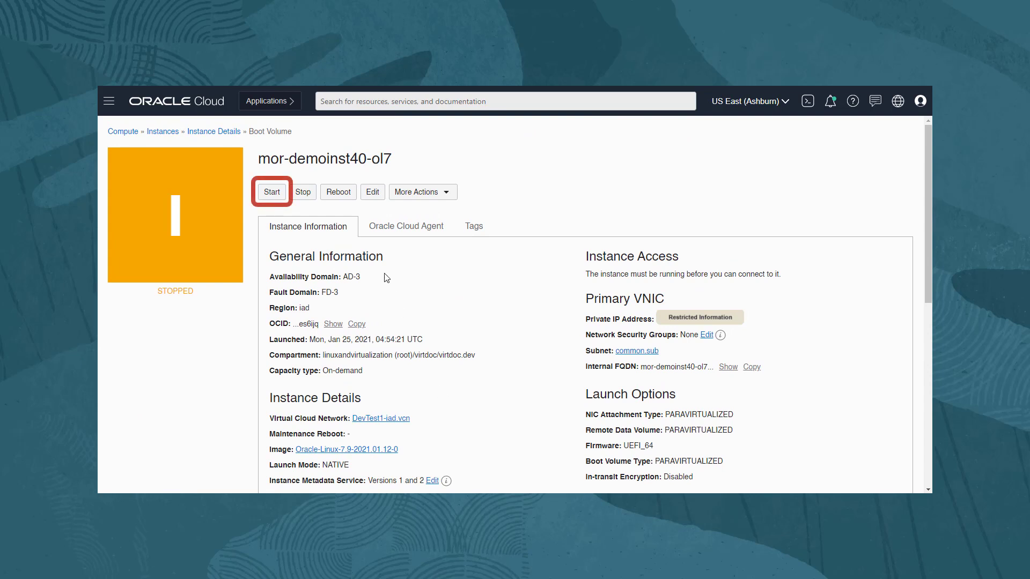
{"action": "left_click", "coordinate": [271, 194]}
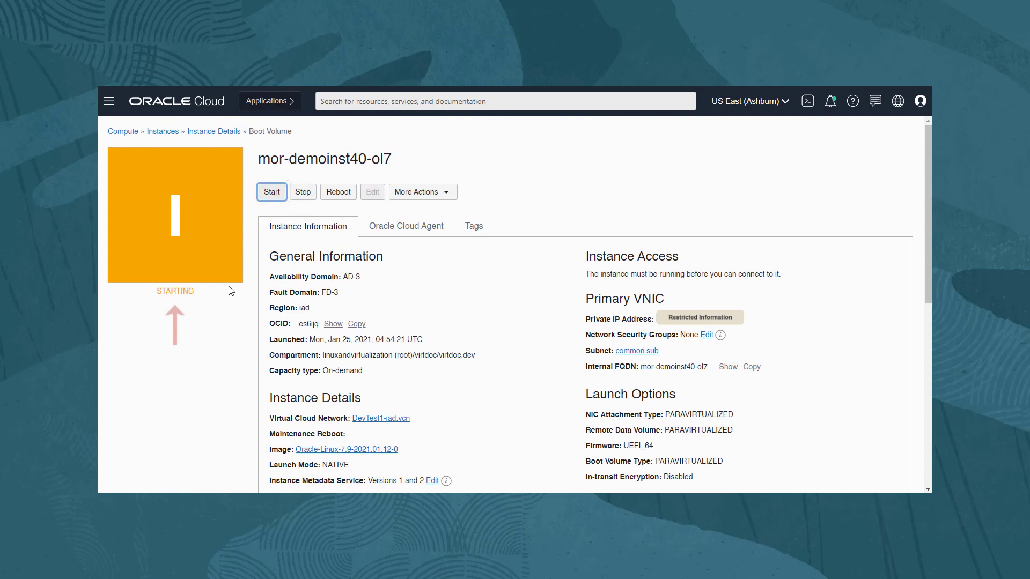